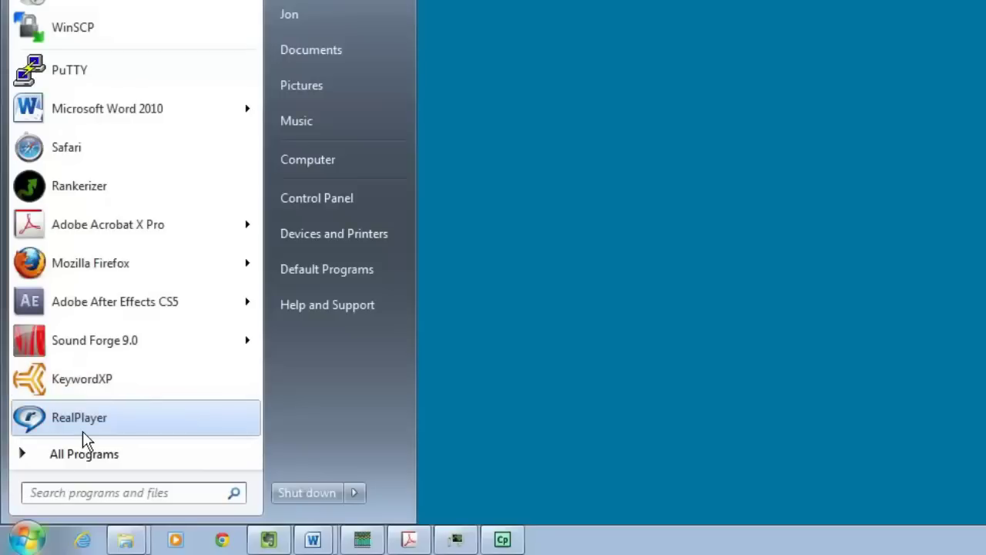
# Launch Xenu's Link Sleuth from the list of installed programs
pyautogui.click(84, 454)
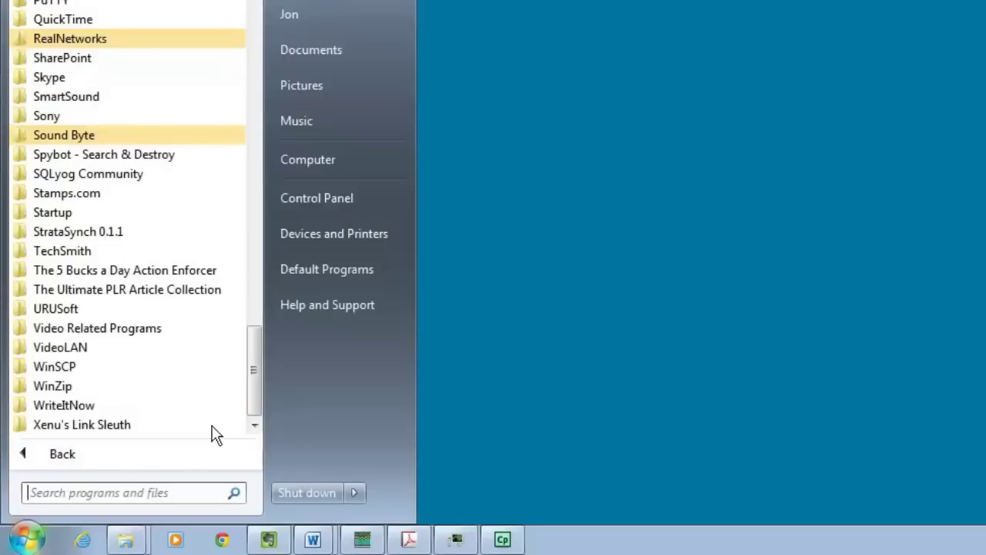
pyautogui.click(105, 428)
pyautogui.click(68, 427)
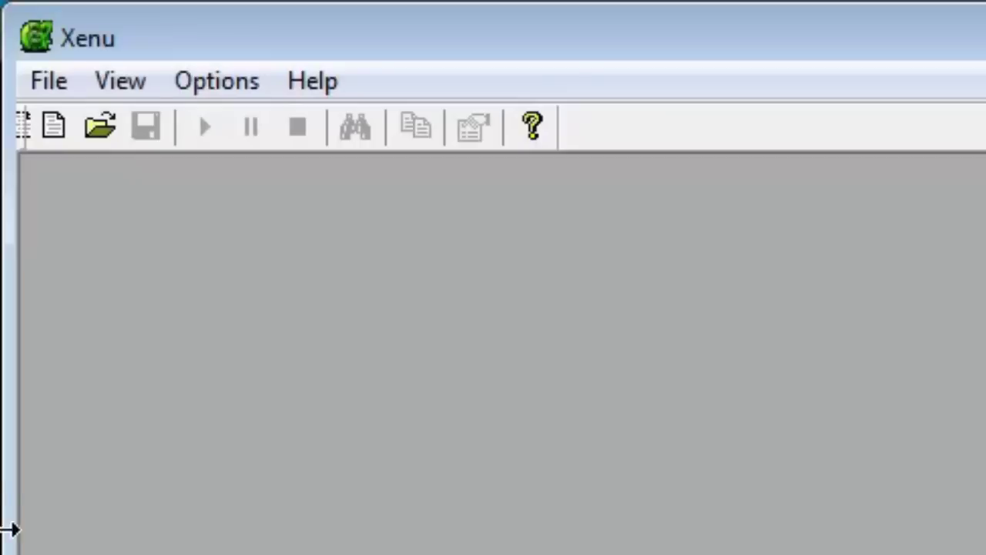
pyautogui.click(45, 82)
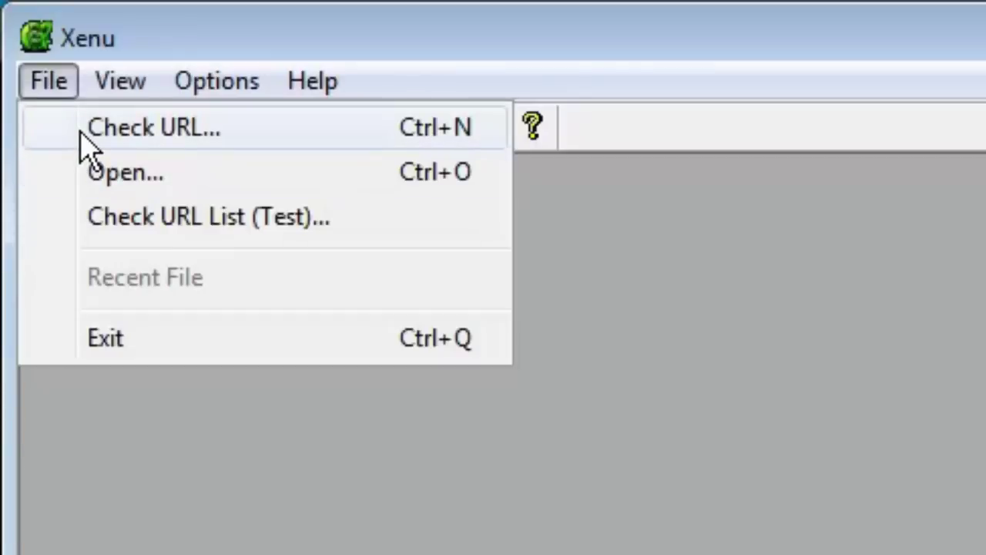
pyautogui.click(81, 135)
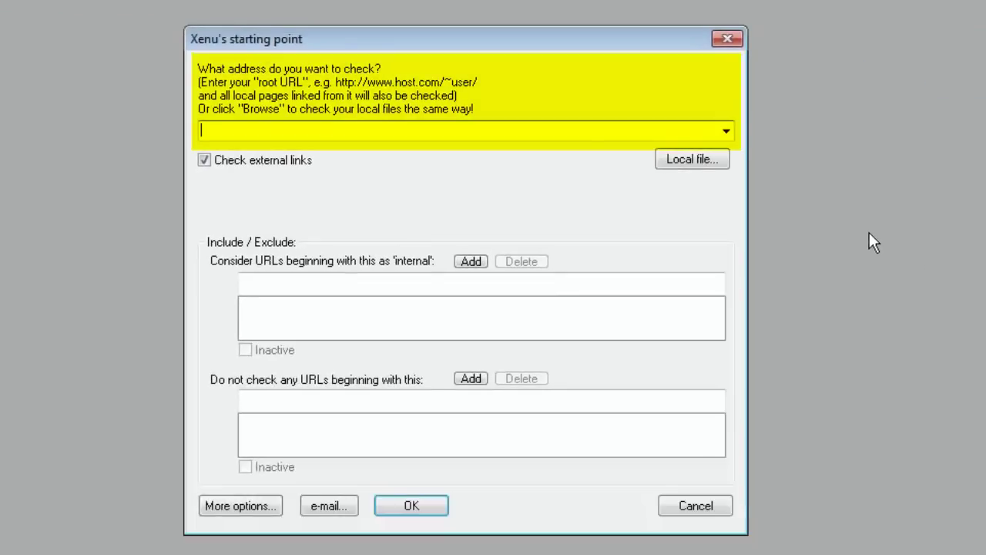
pyautogui.click(726, 132)
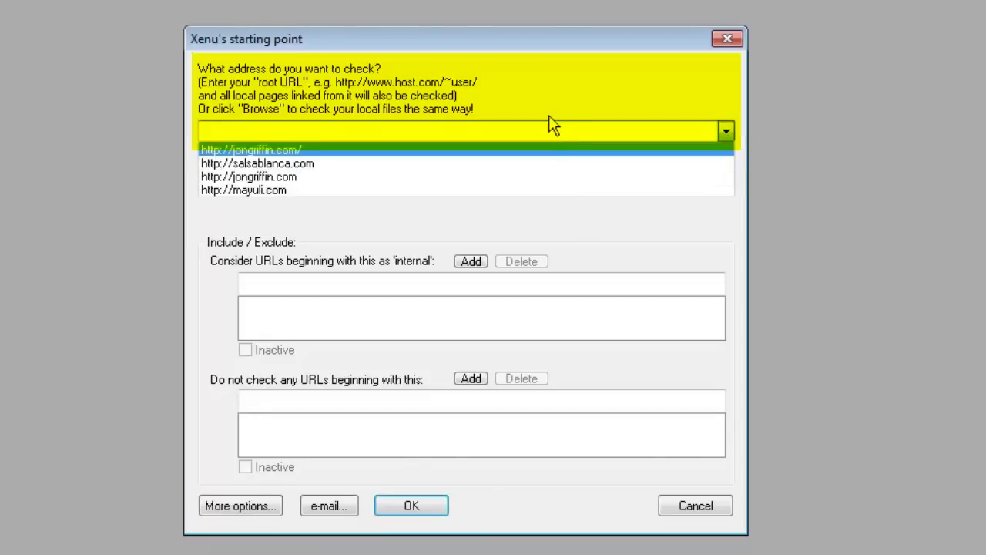
pyautogui.click(674, 236)
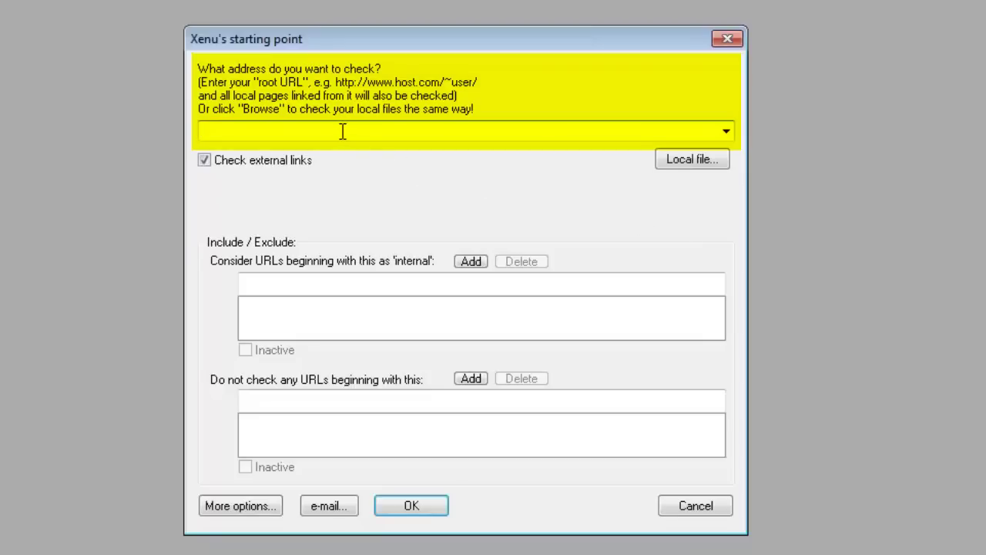
pyautogui.write('http://jongriffin.com/')
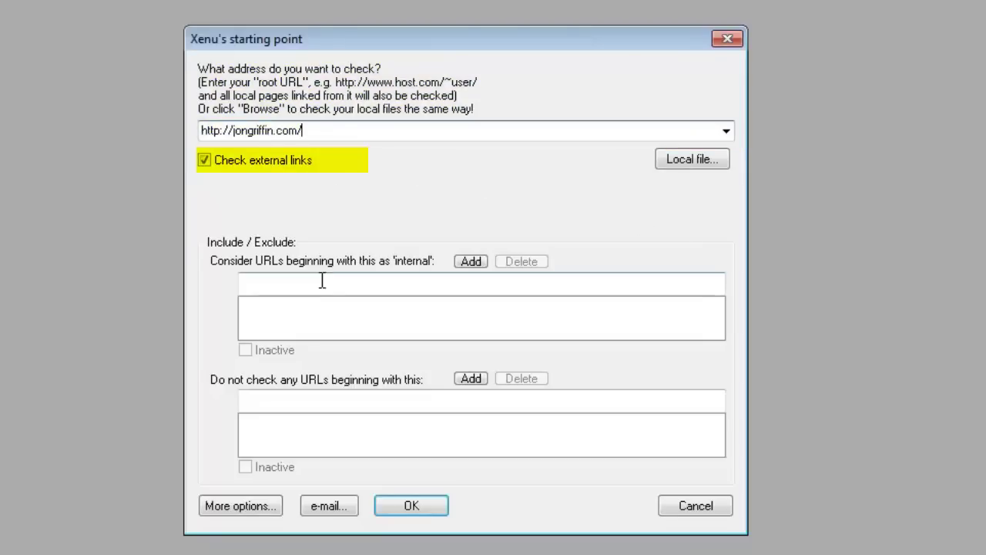
pyautogui.hotkey('ctrl', 'a')
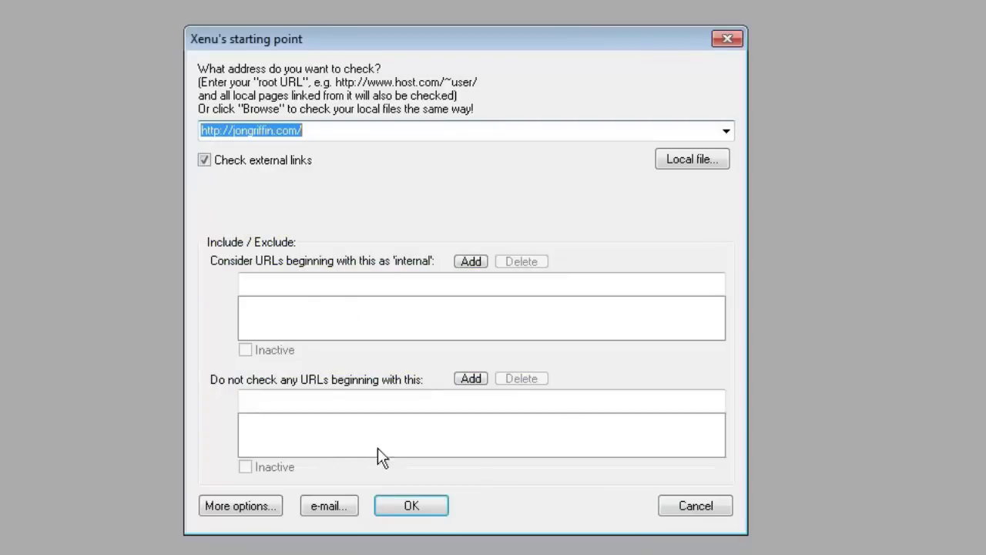
# Review the basic scan options and run the link check with them unchanged, declining the report at the end
pyautogui.click(239, 506)
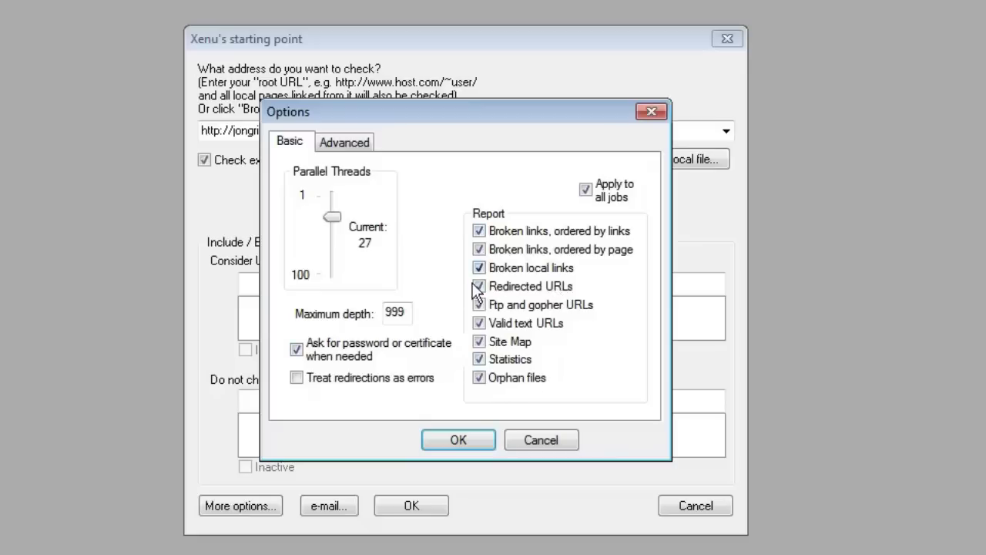
pyautogui.click(542, 439)
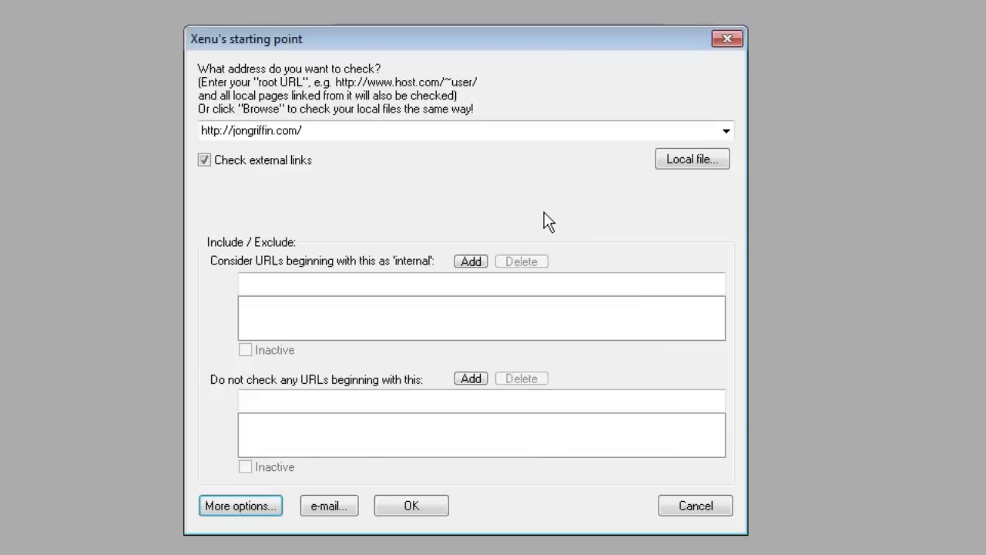
pyautogui.click(423, 505)
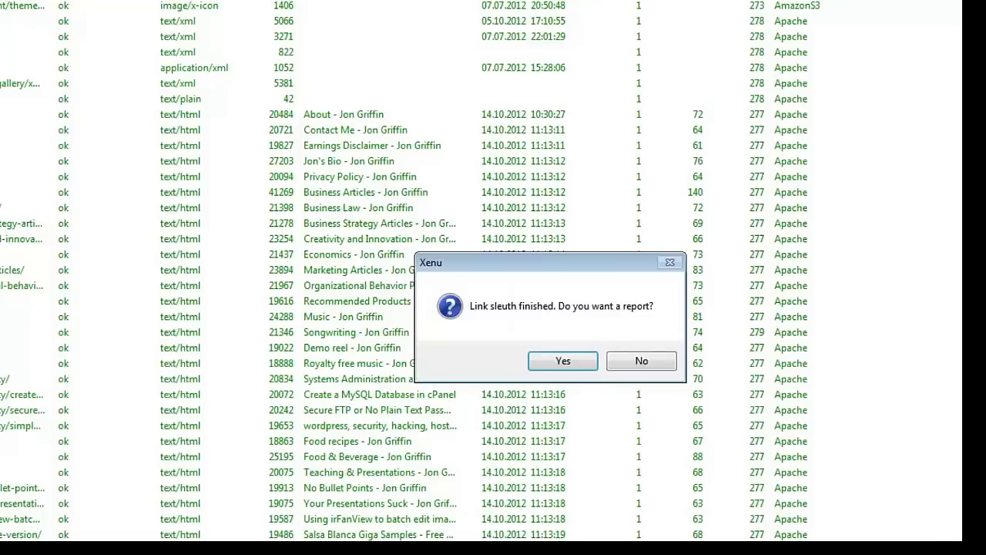
pyautogui.press('Escape')
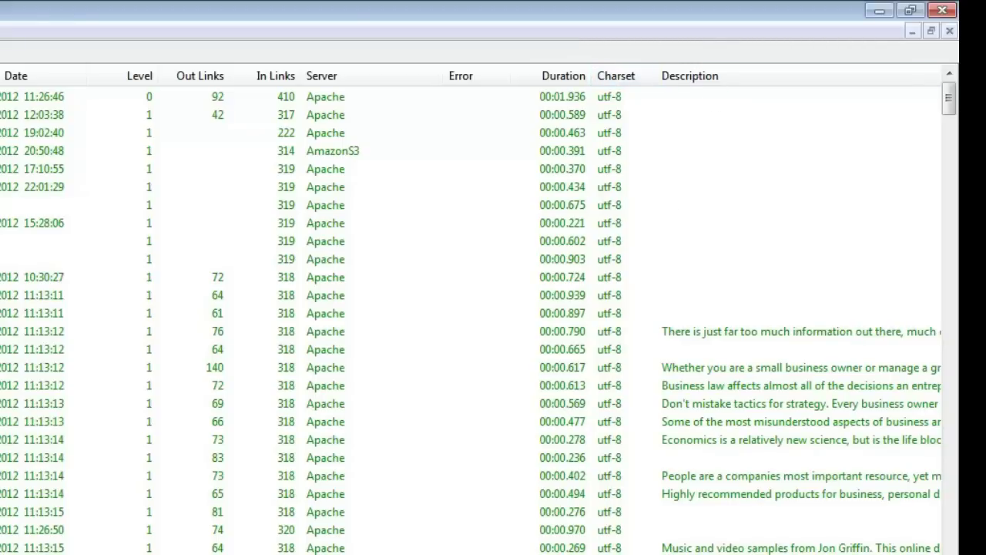
# Look across the result columns and sort the checked links by Status to group the broken ones
pyautogui.hscroll(3, 493, 309)
pyautogui.hscroll(-3, 494, 308)
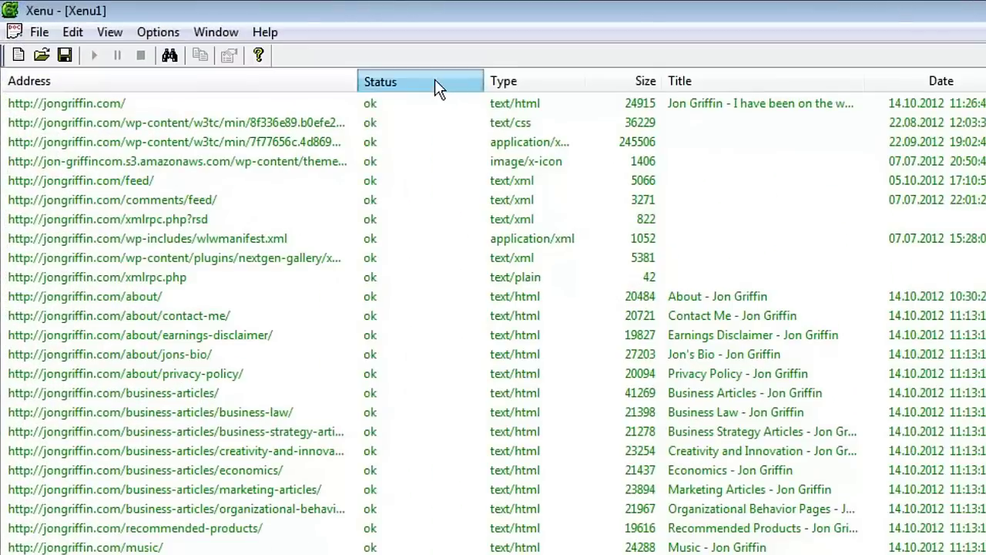
pyautogui.click(217, 44)
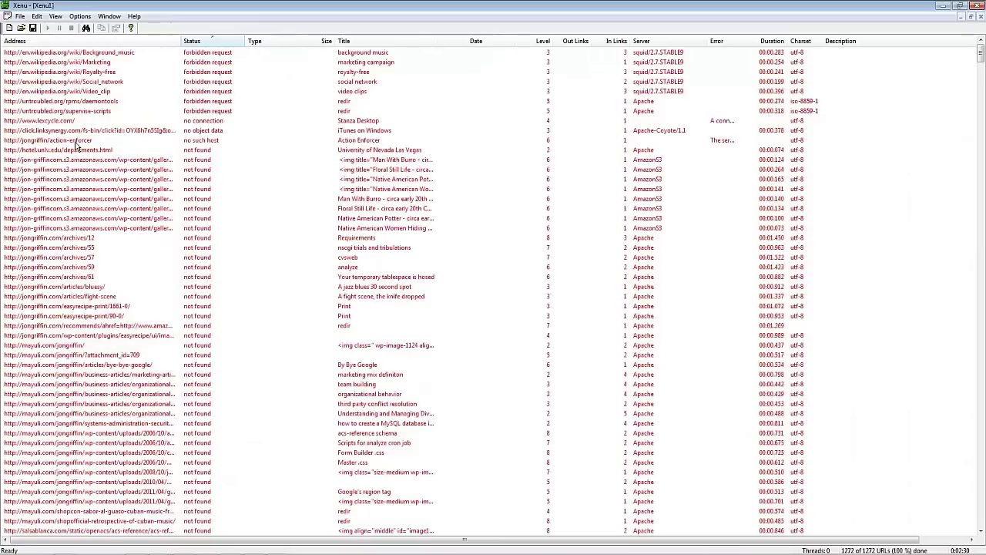
# View the URL properties of the "no such host" action-enforcer link to find the page that links to it
pyautogui.rightClick(161, 117)
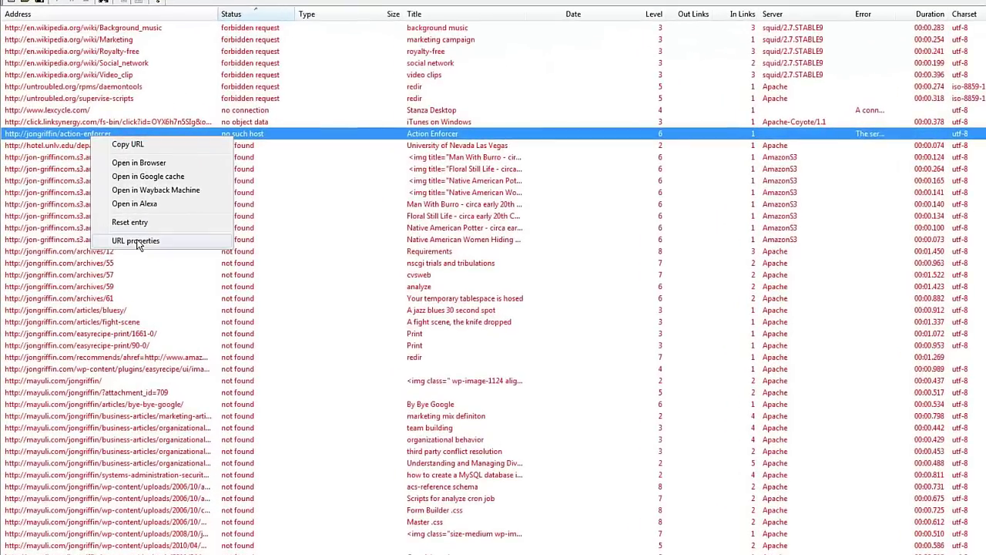
pyautogui.click(136, 241)
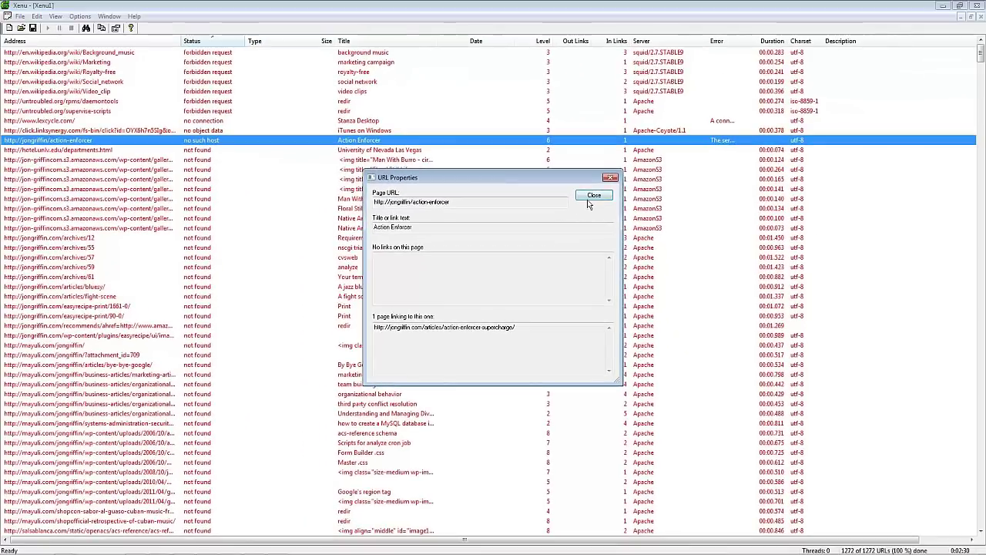
pyautogui.press('Escape')
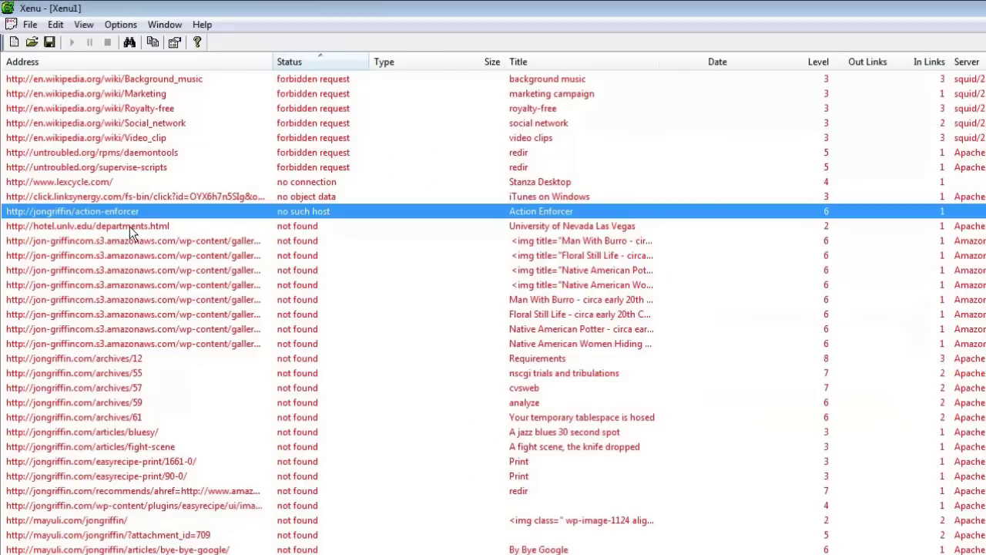
# Examine the not-found hotel.unlv.edu departments link and the URL properties of the "Native American Women Hiding" gallery image on Amazon S3
pyautogui.rightClick(128, 226)
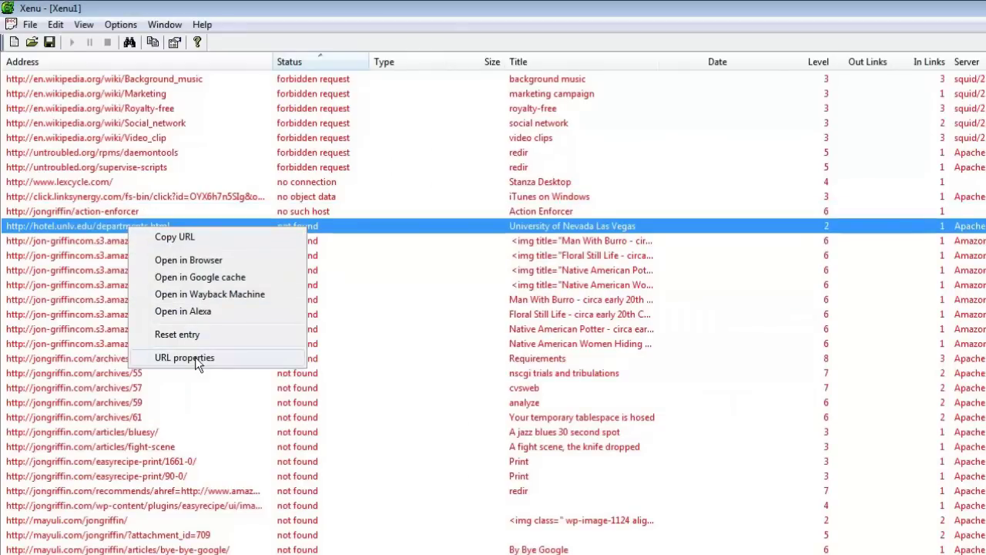
pyautogui.click(890, 427)
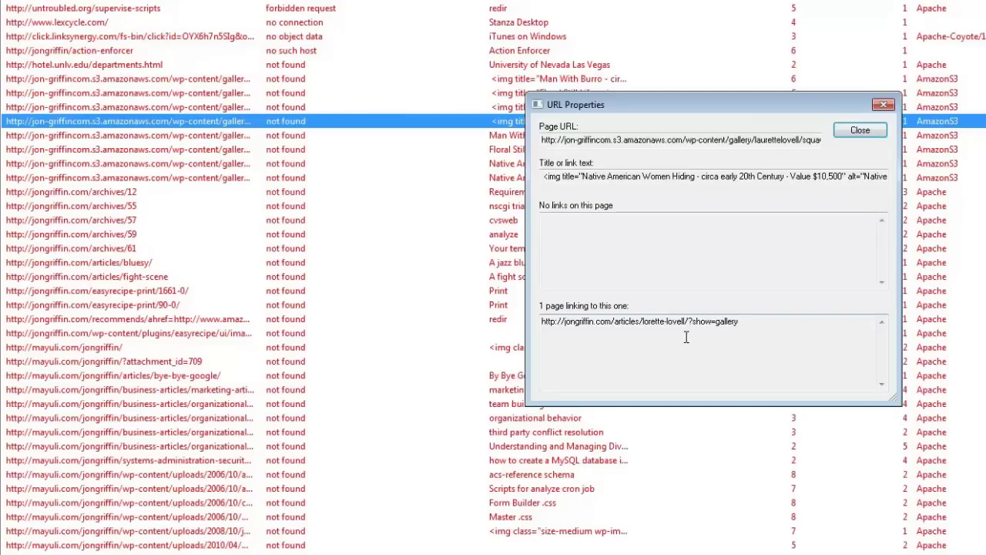
pyautogui.click(853, 131)
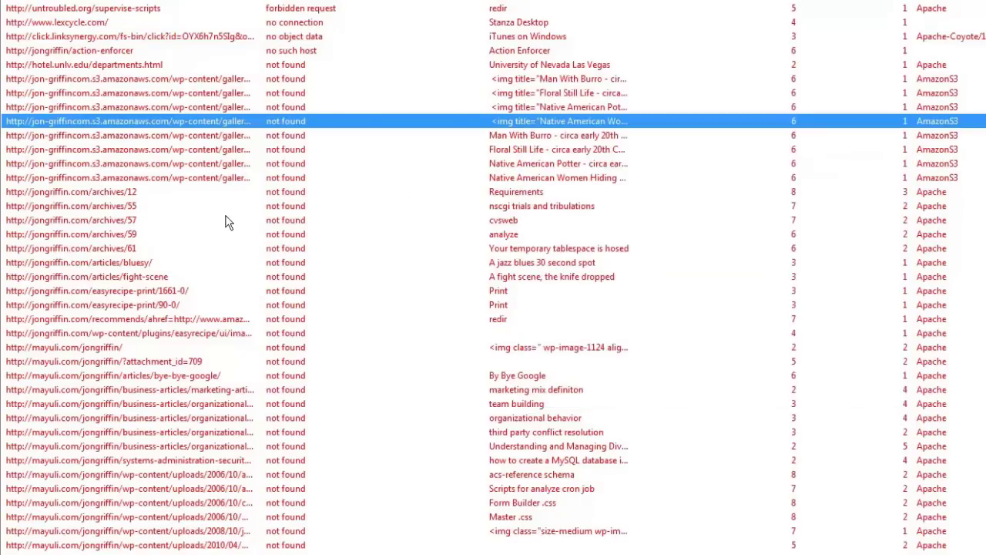
# Open the URL properties of the not-found mayuli.com link ending in articles/bye-bye-google/
pyautogui.scroll(-2, 235, 310)
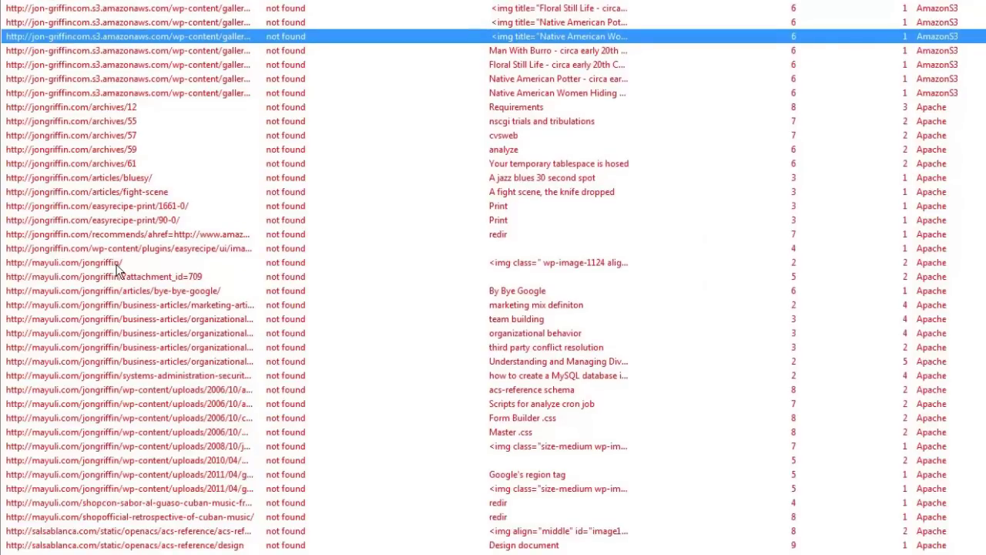
pyautogui.scroll(-2, 233, 322)
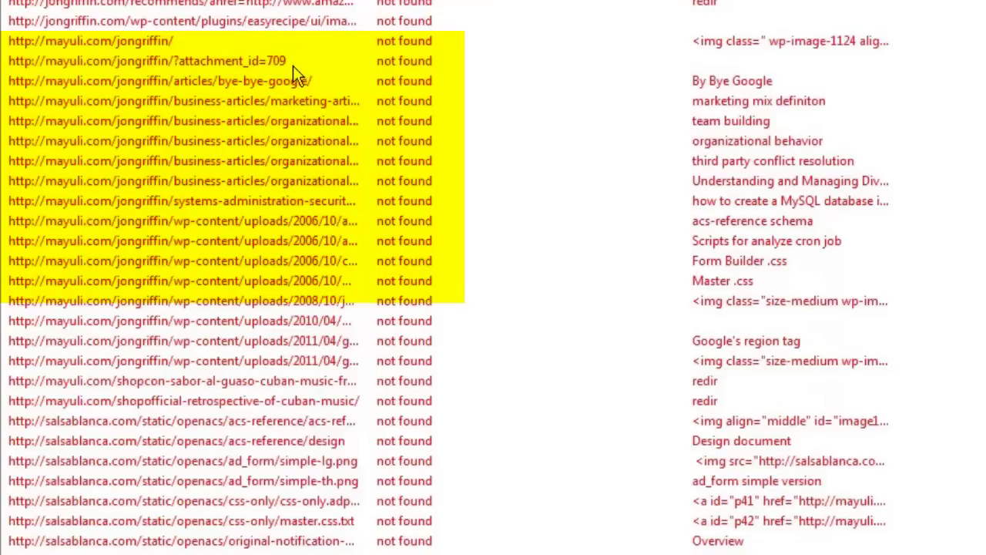
pyautogui.rightClick(134, 44)
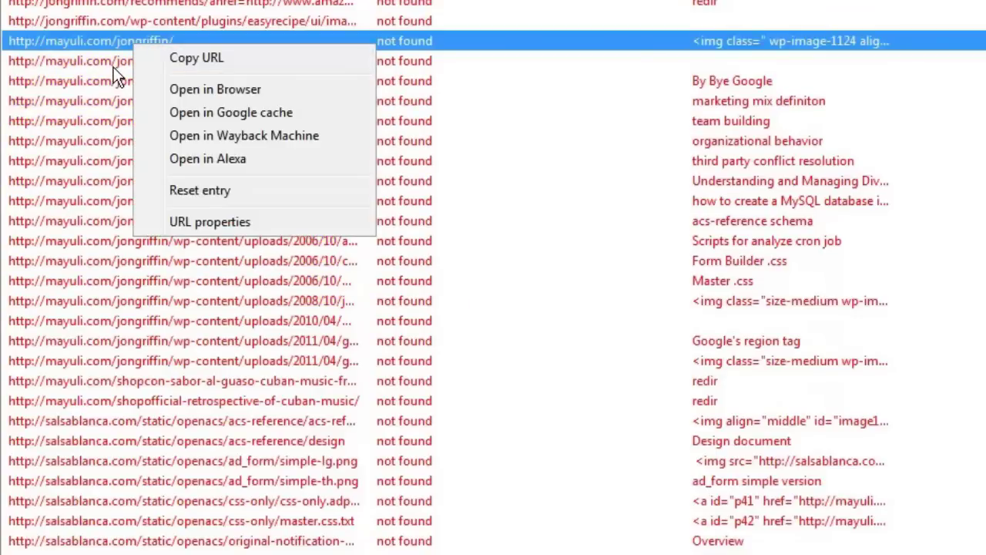
pyautogui.click(111, 65)
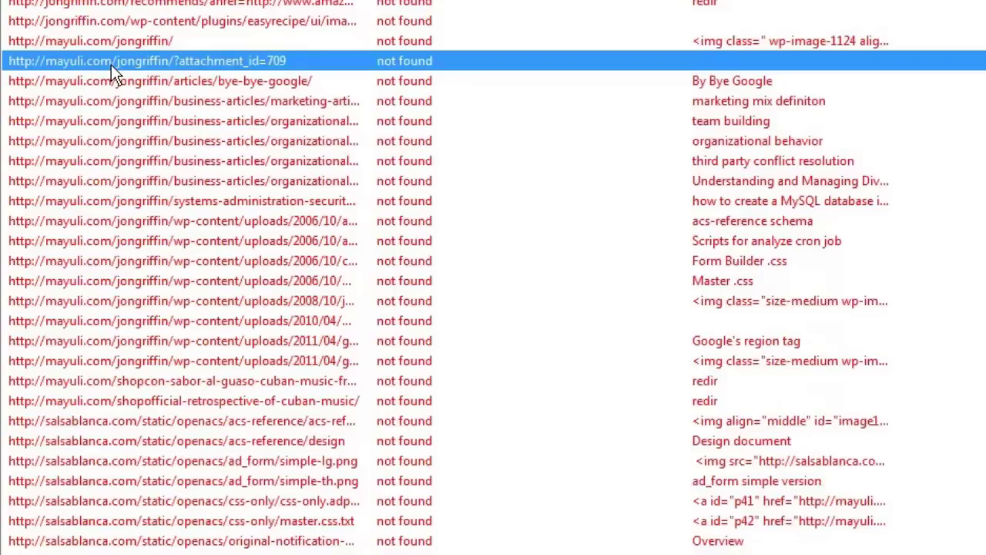
pyautogui.rightClick(115, 81)
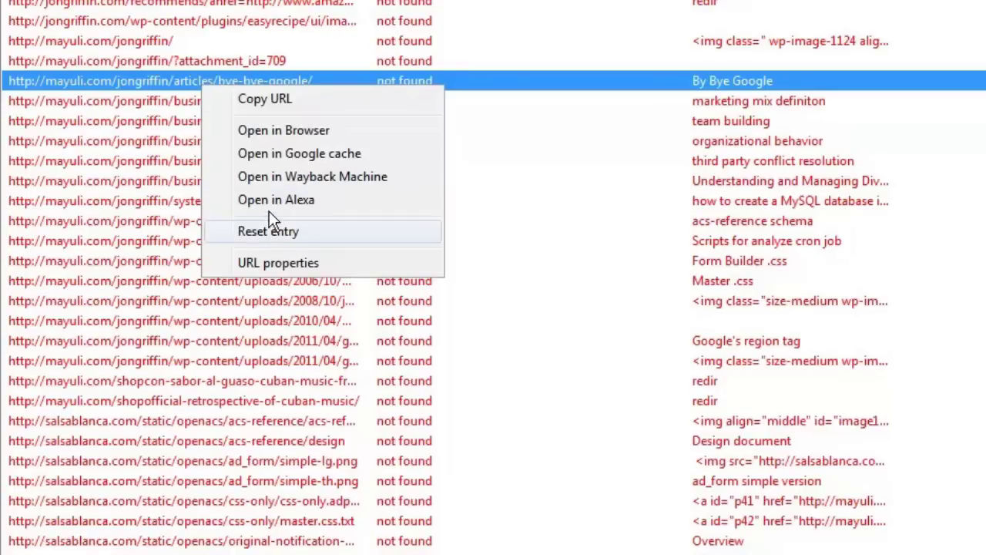
pyautogui.click(282, 266)
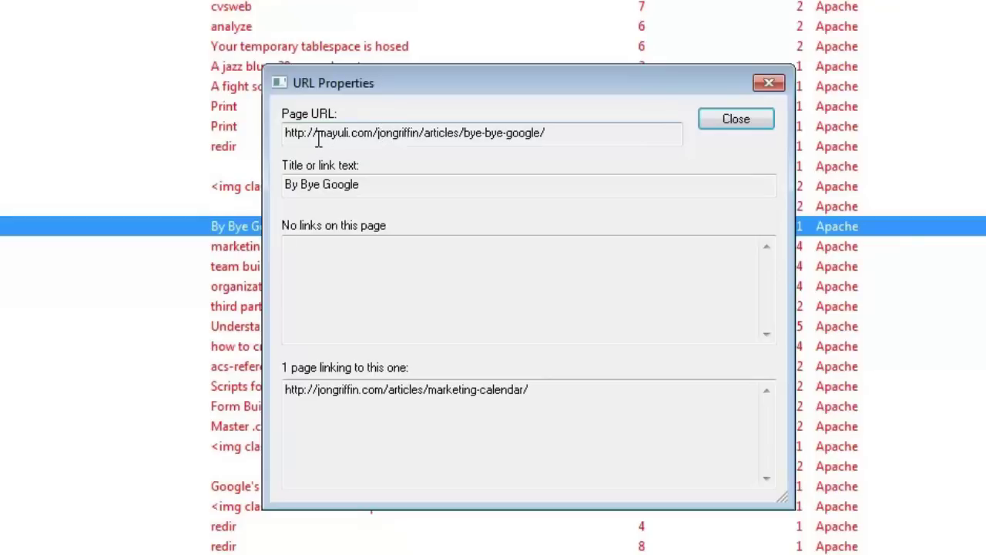
pyautogui.moveTo(318, 139); pyautogui.dragTo(378, 135)
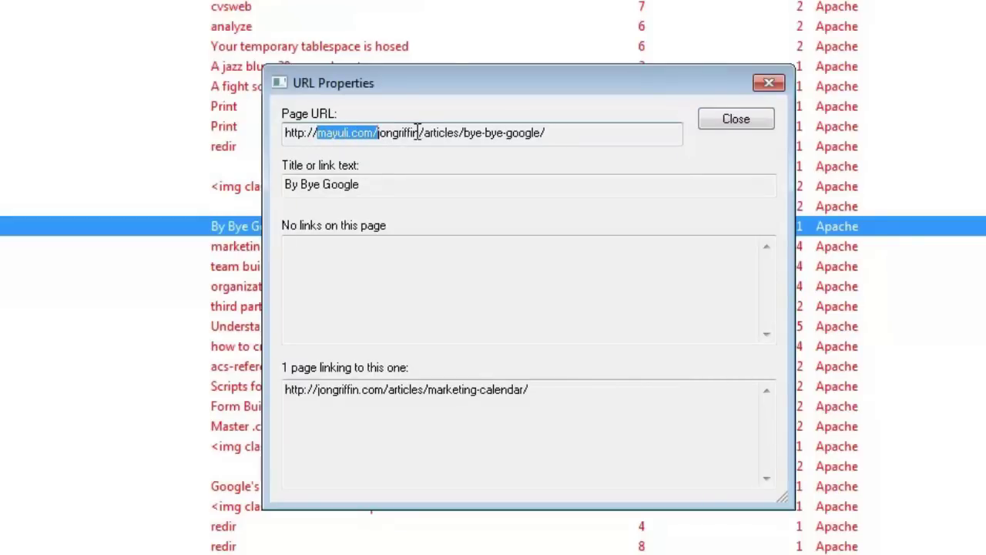
pyautogui.moveTo(422, 137); pyautogui.dragTo(291, 138)
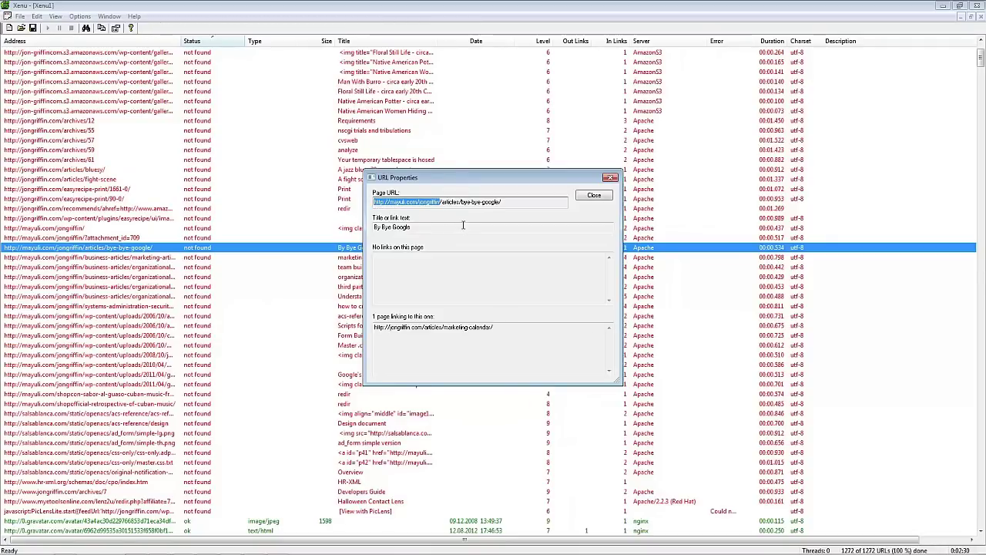
pyautogui.click(594, 195)
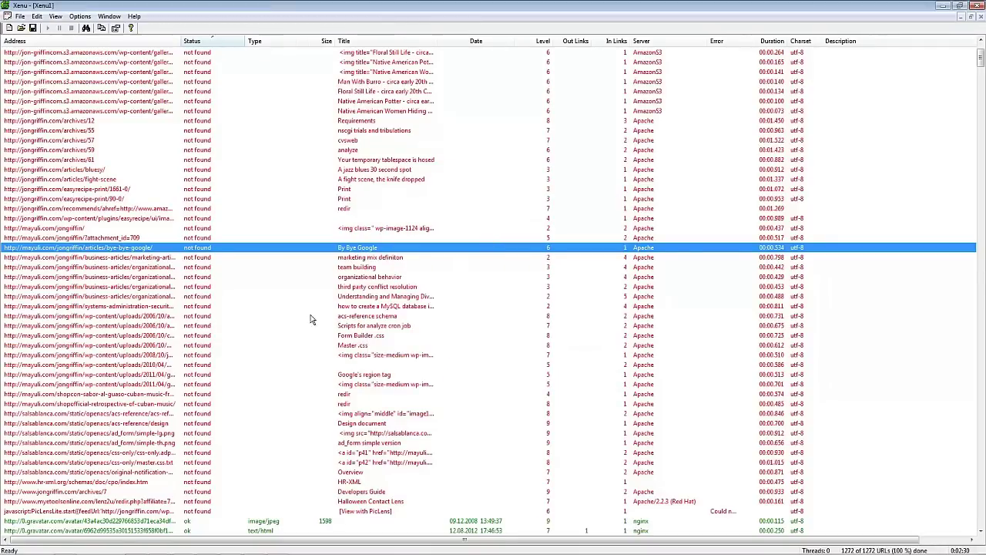